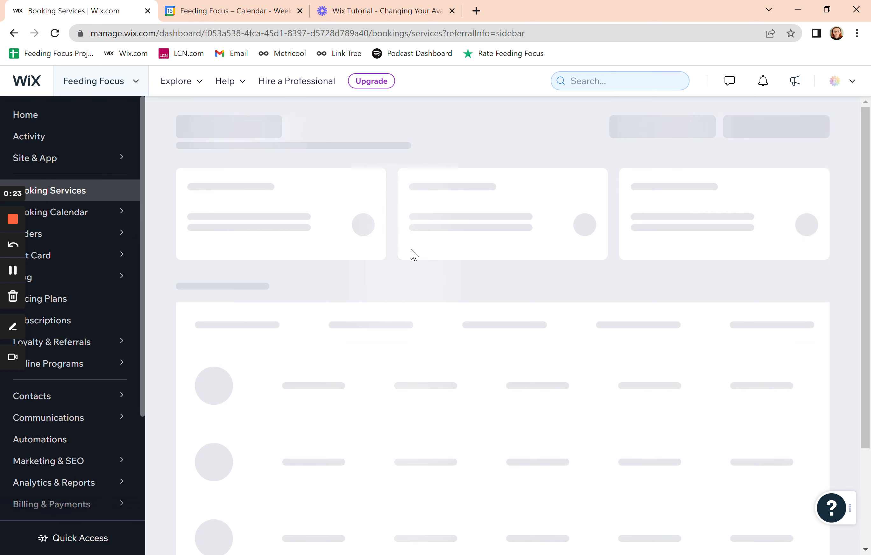
Make the Online Zoom Appointment service visible on the site and hide it from the site again
scroll(416, 256, down, 4)
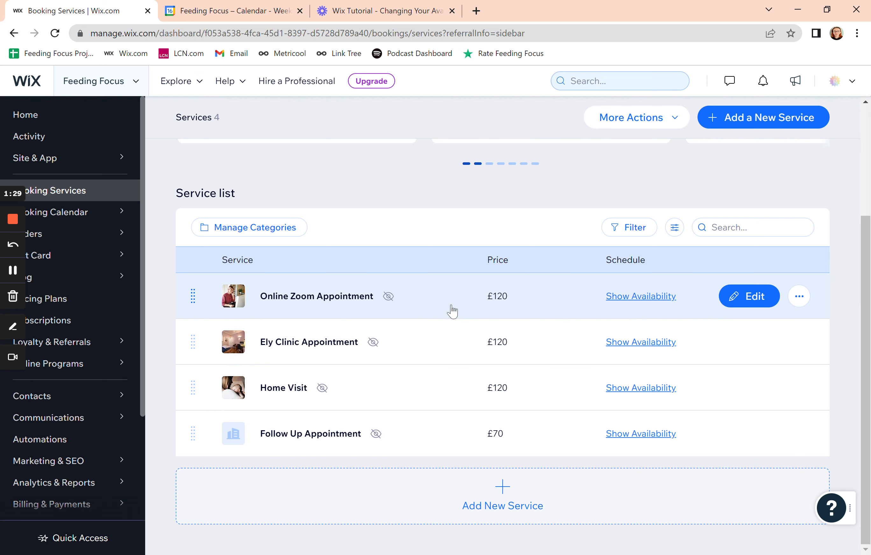
click(801, 301)
click(799, 297)
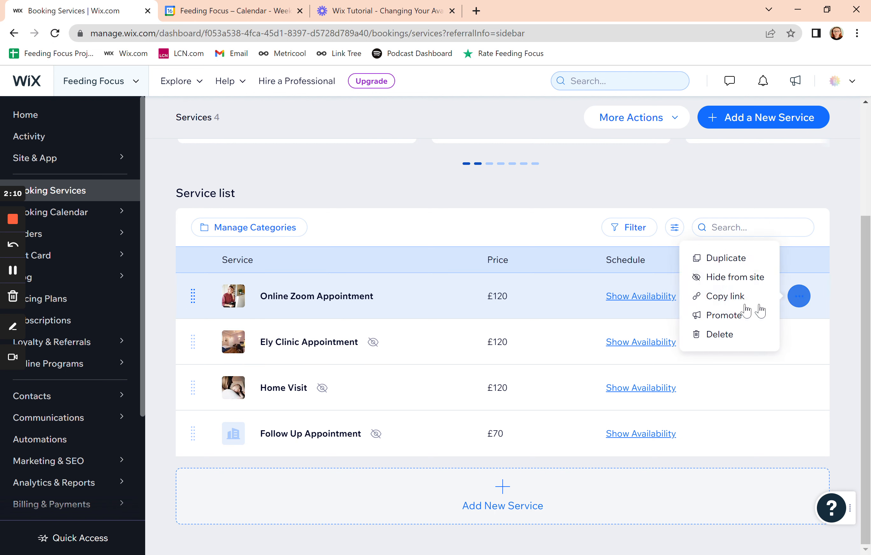
click(728, 278)
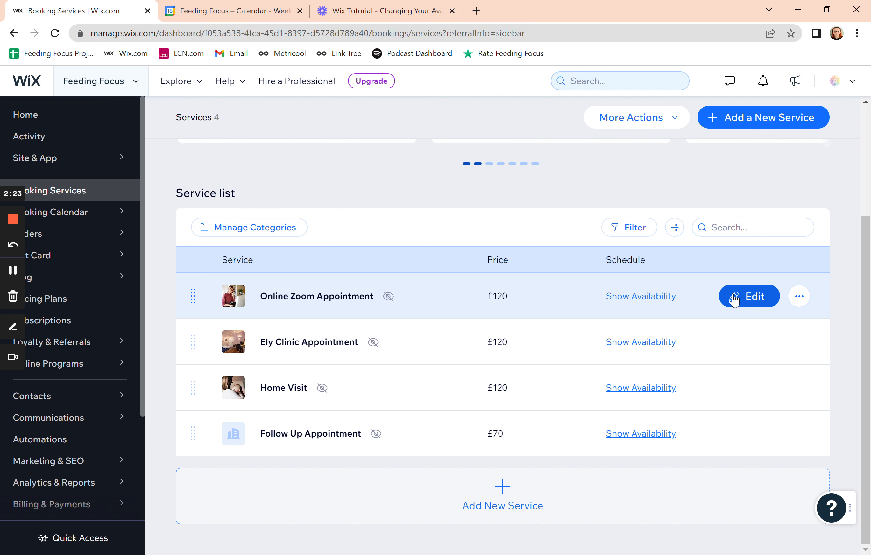
Open the Online Zoom Appointment service for editing and review its service details, including name, image, description and duration
click(750, 297)
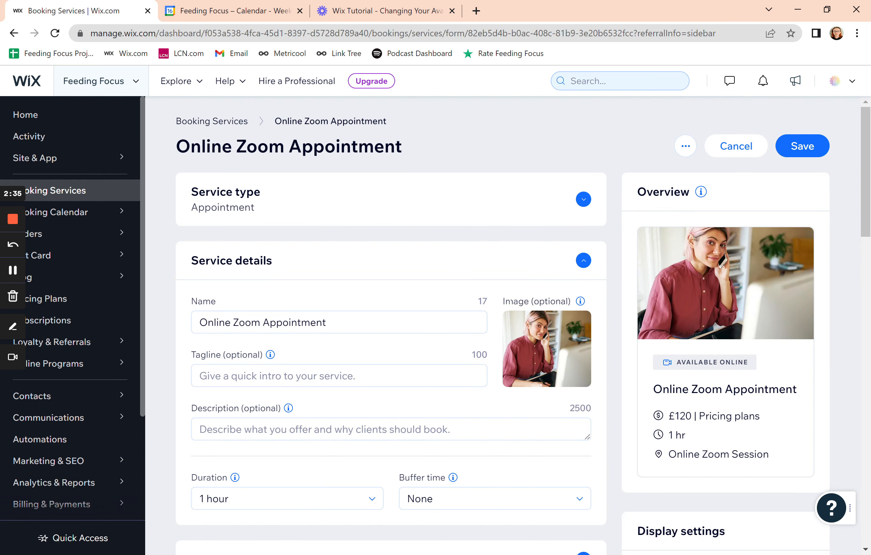
scroll(394, 299, down, 2)
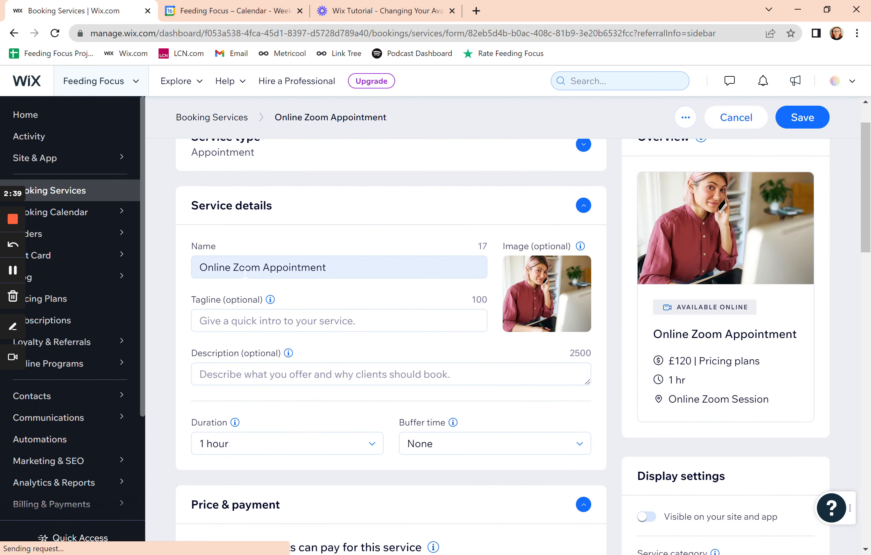
scroll(339, 273, down, 3)
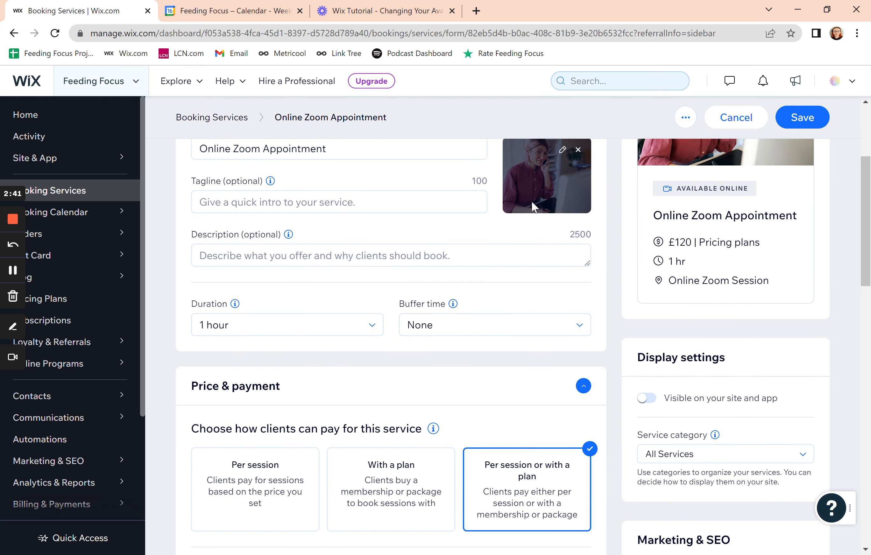
mouse_move(534, 204)
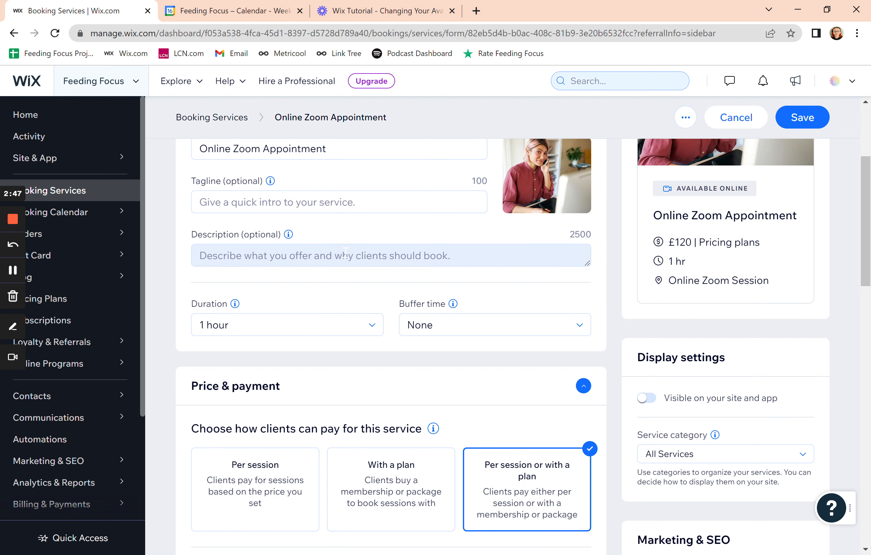
scroll(345, 252, down, 2)
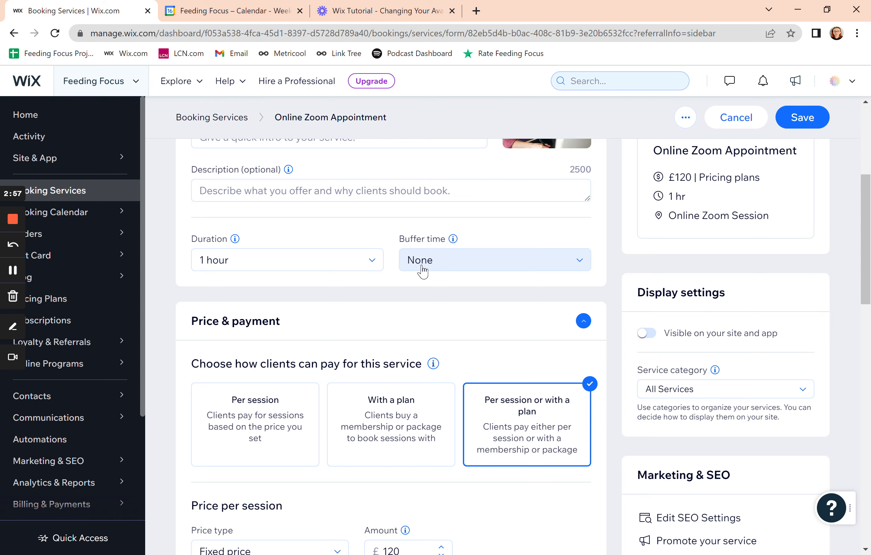
scroll(423, 270, up, 2)
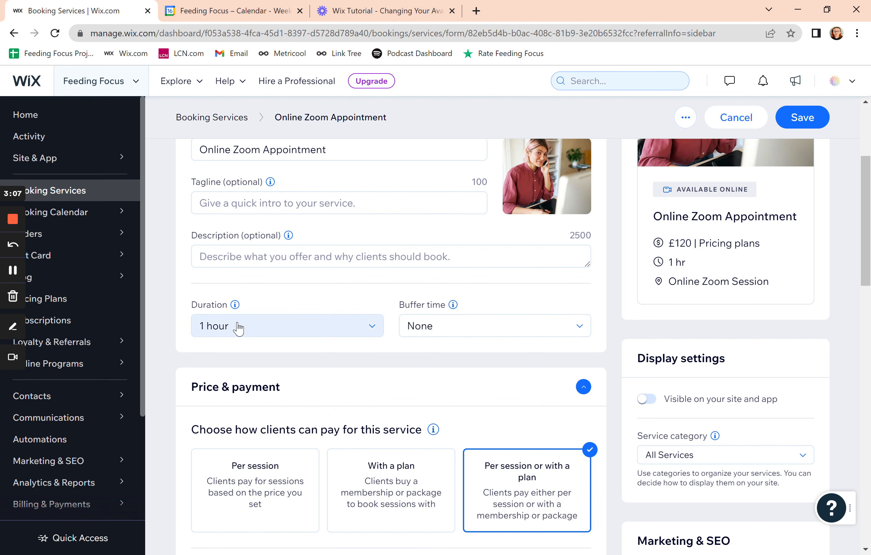
Examine the available buffer time options for the Online Zoom Appointment without changing the selection
click(444, 335)
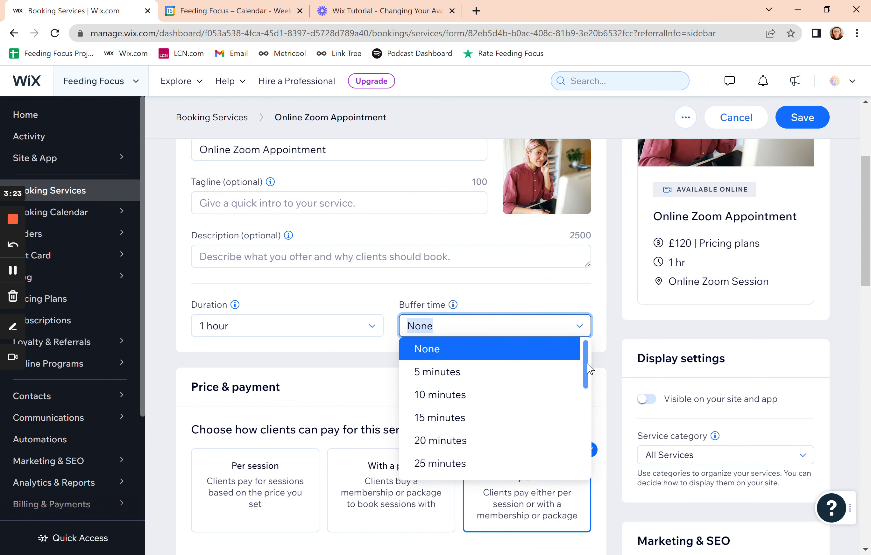
scroll(589, 406, down, 3)
drag(590, 405, 605, 358)
click(384, 367)
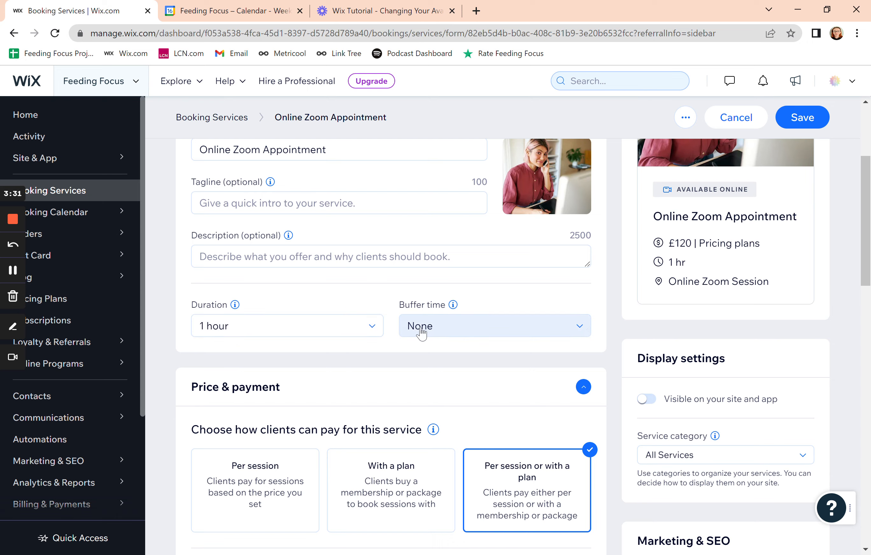
Review how clients can pay for the service and examine the price type options for the session price
scroll(418, 332, down, 2)
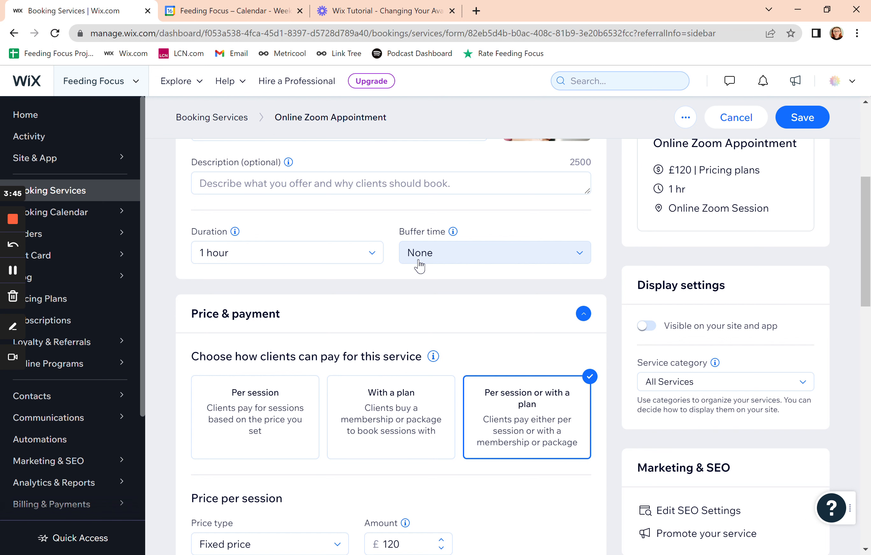
scroll(414, 316, down, 4)
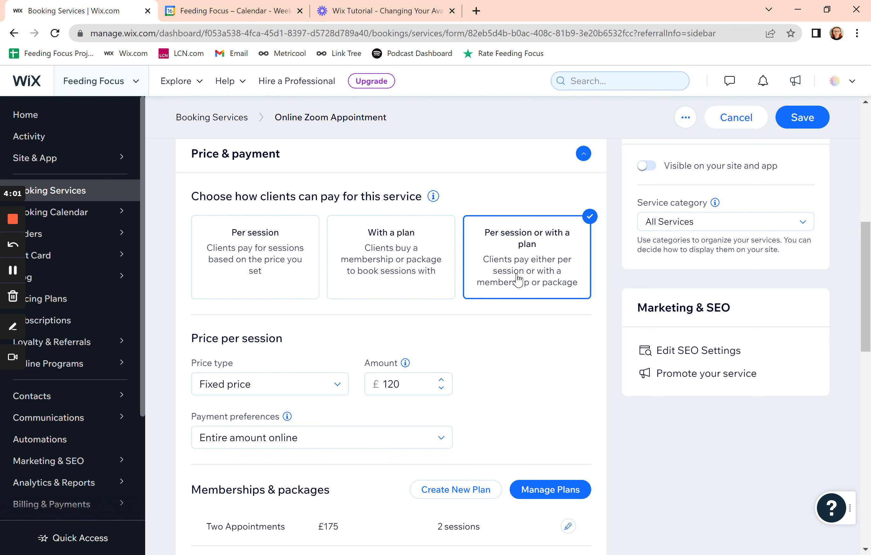
scroll(517, 280, down, 2)
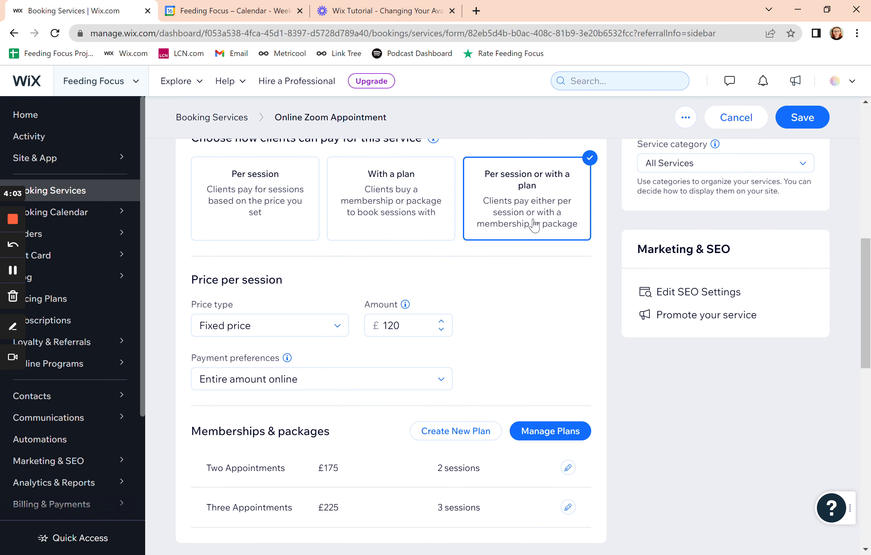
scroll(521, 316, down, 2)
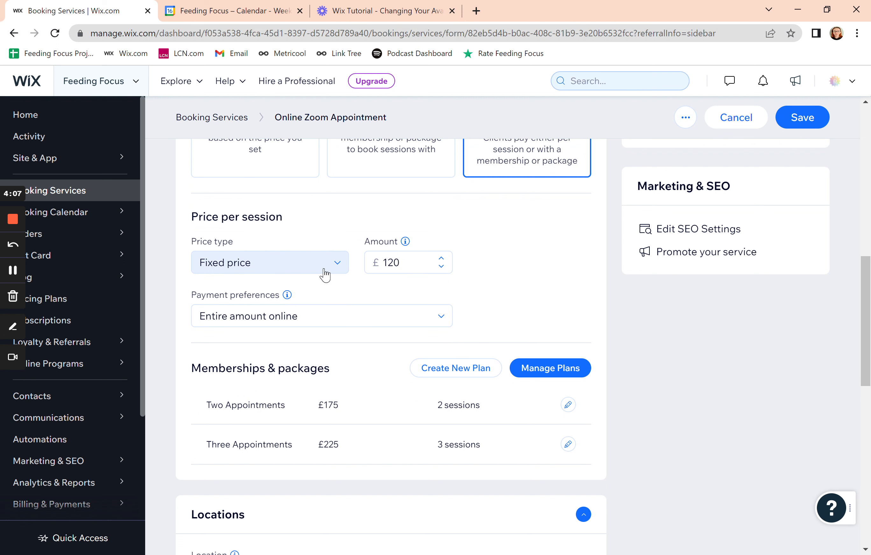
click(336, 272)
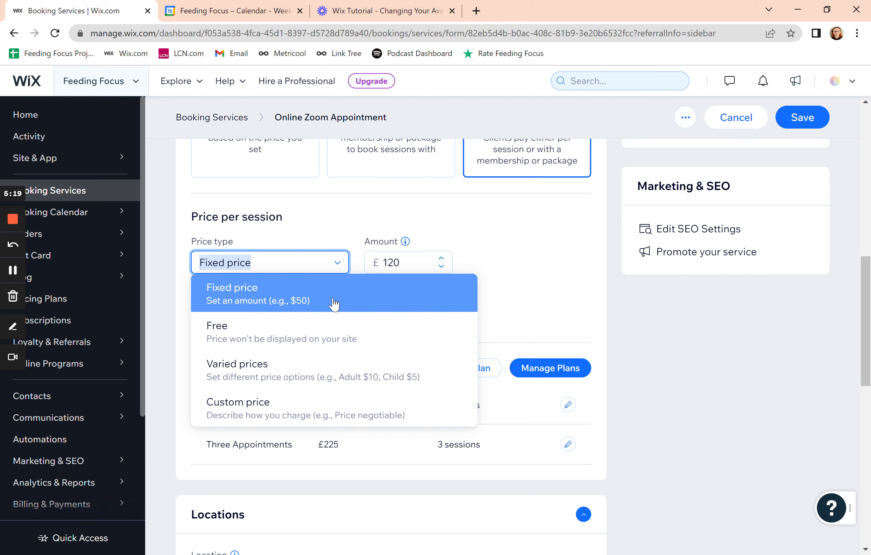
click(466, 295)
Examine the payment preference options for the service without changing the selection
scroll(515, 295, down, 1)
scroll(516, 295, down, 1)
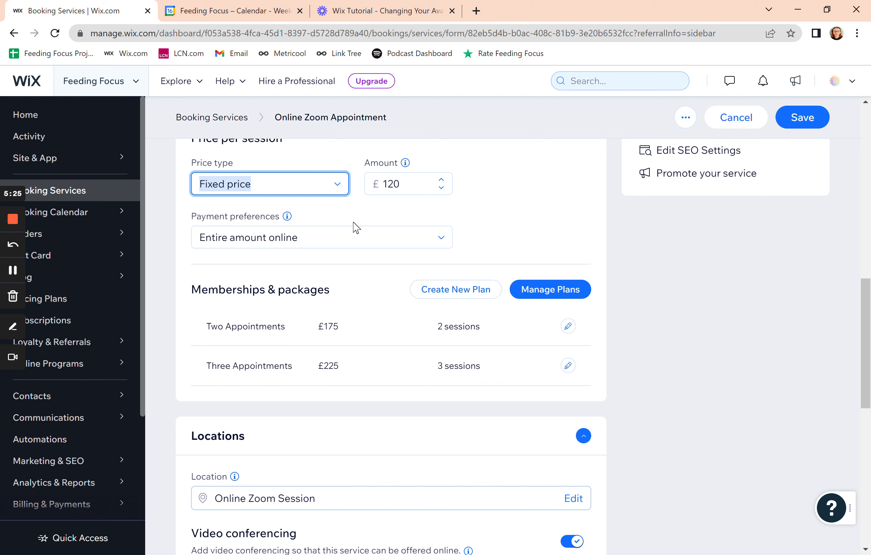
click(283, 247)
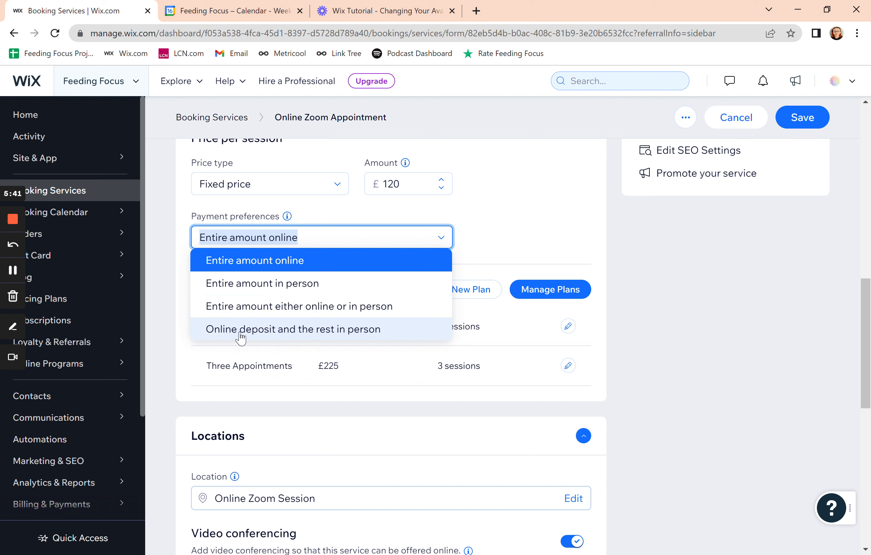
click(537, 251)
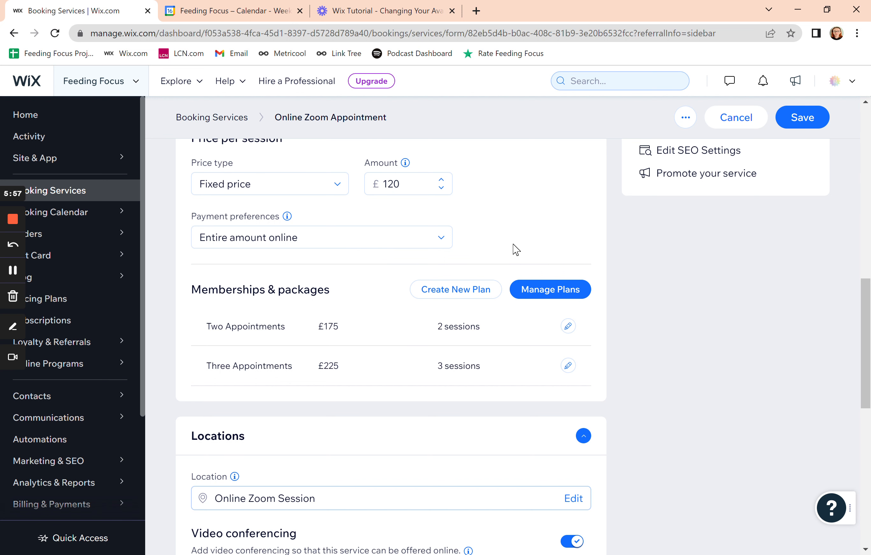
Review the service's memberships and packages, location, default video conferencing account and assigned staff
scroll(516, 251, down, 3)
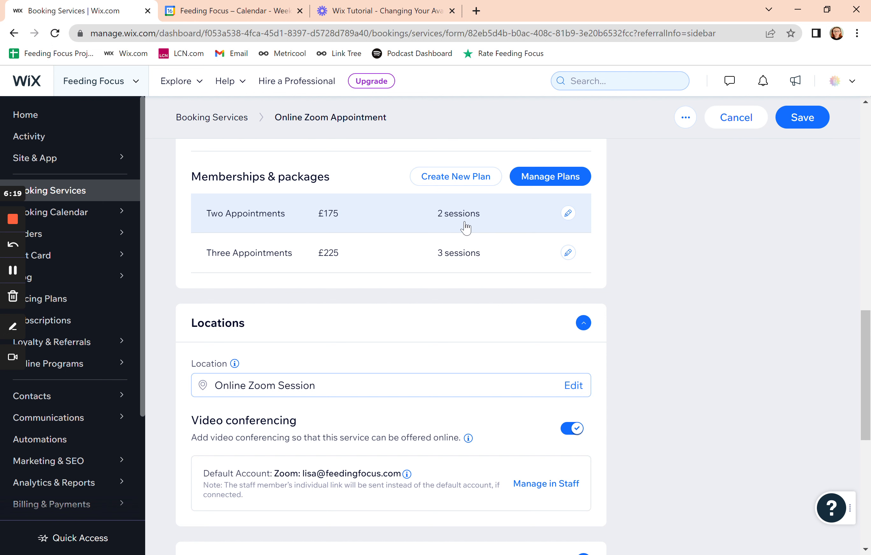
scroll(466, 229, down, 4)
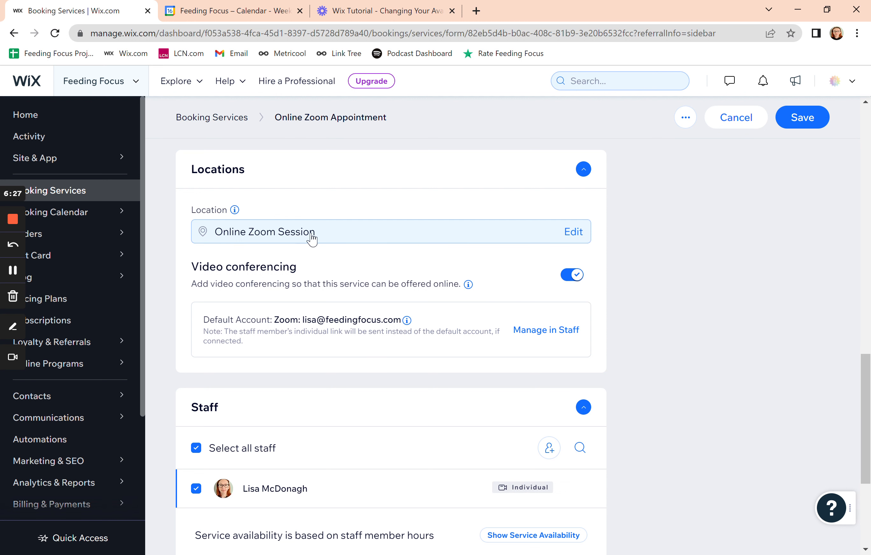
scroll(312, 240, down, 1)
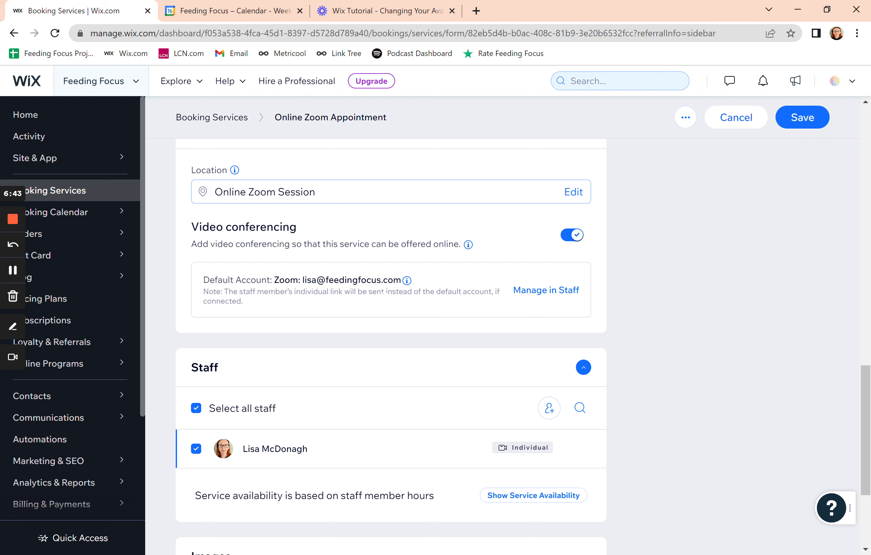
drag(402, 280, 274, 281)
click(280, 309)
scroll(434, 293, down, 4)
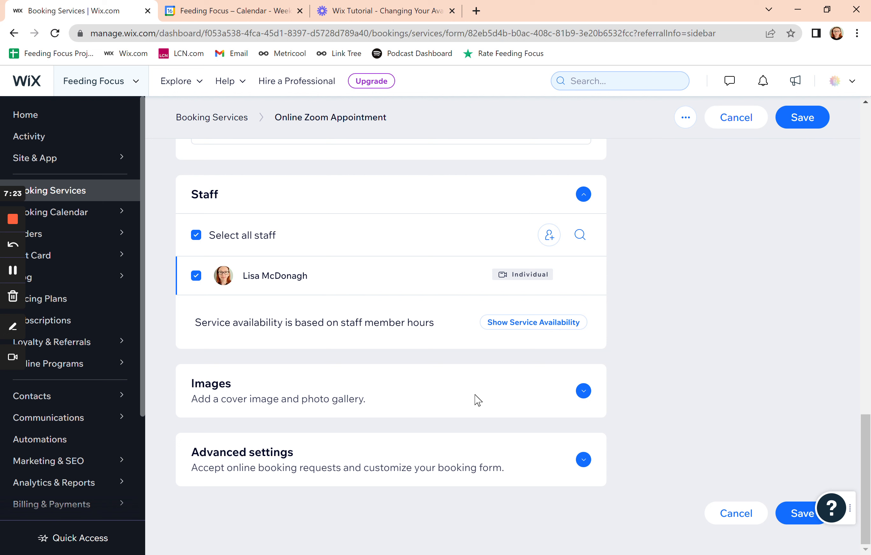
Expand the service's advanced settings and review the online booking preferences and booking form options
click(584, 460)
scroll(512, 450, down, 2)
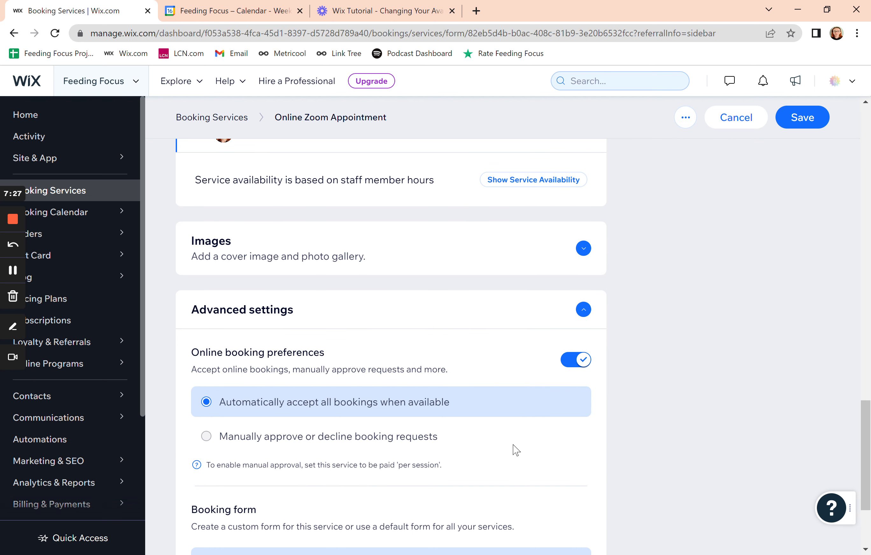
scroll(514, 450, down, 3)
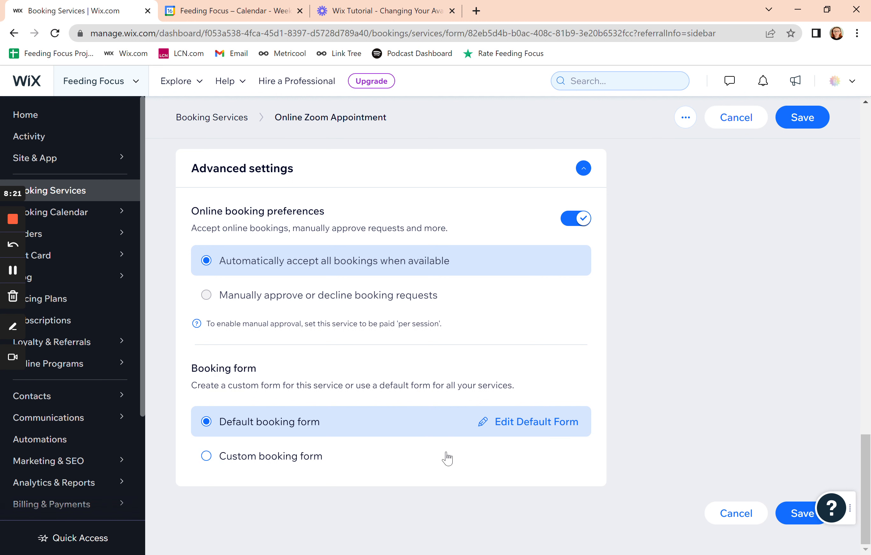
Return to the price per session and check its amount without changing it
scroll(420, 417, up, 10)
scroll(419, 418, up, 5)
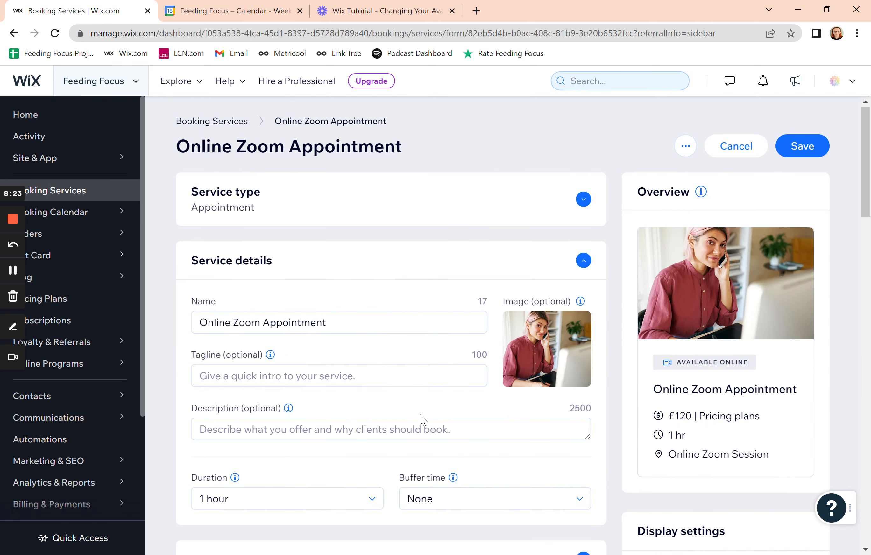
scroll(420, 418, down, 5)
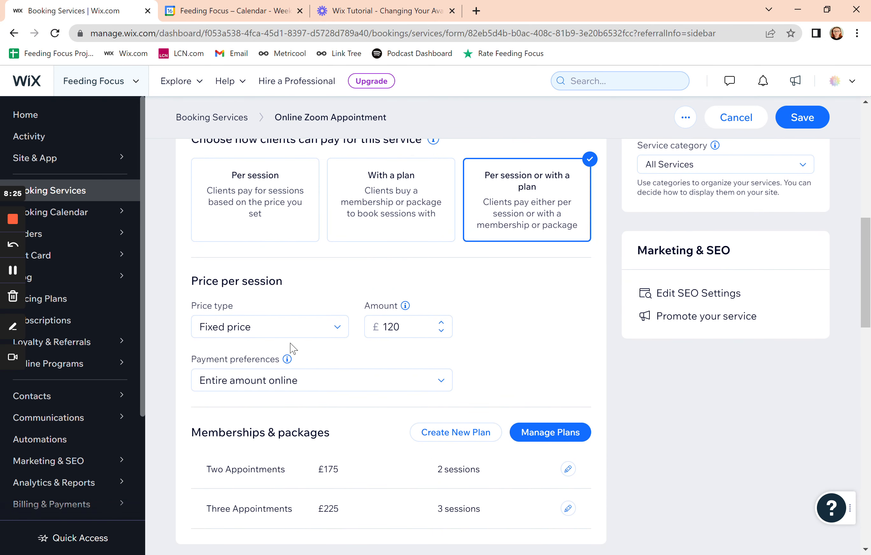
double_click(408, 334)
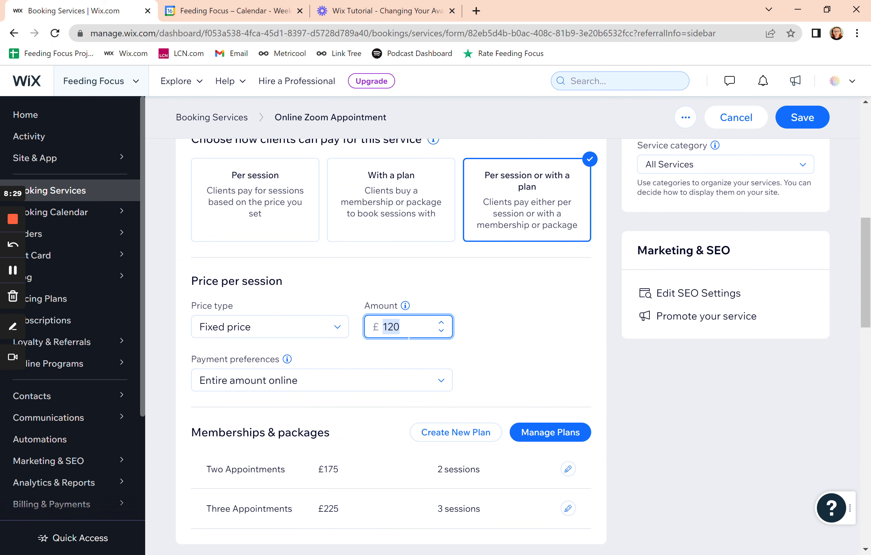
click(540, 337)
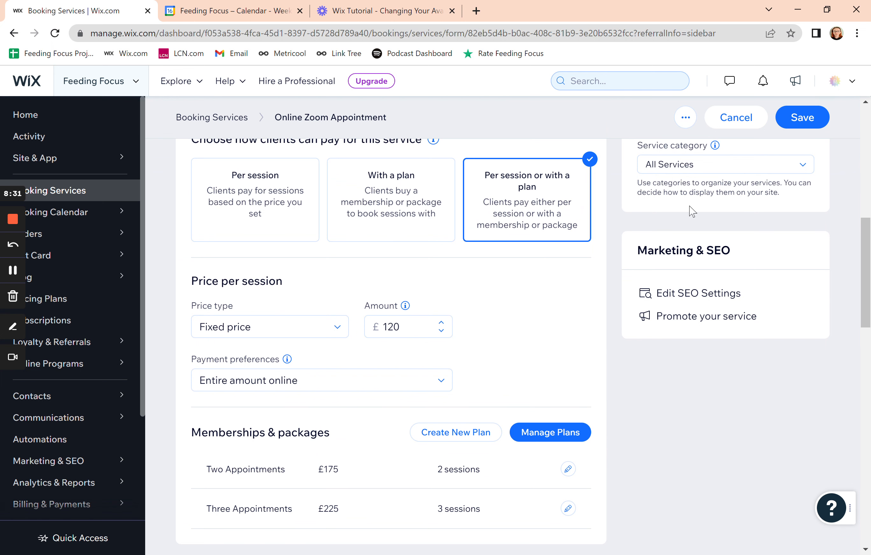
Save the Online Zoom Appointment service
scroll(763, 185, up, 15)
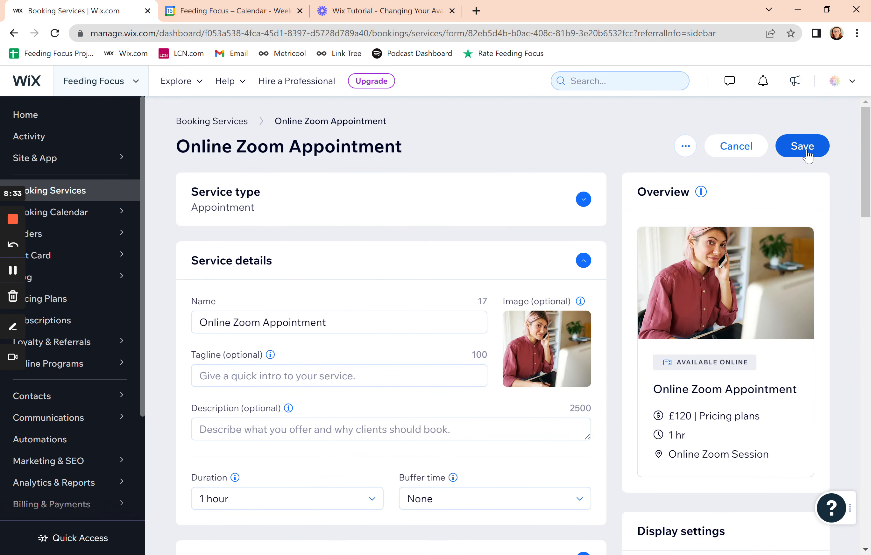
click(817, 150)
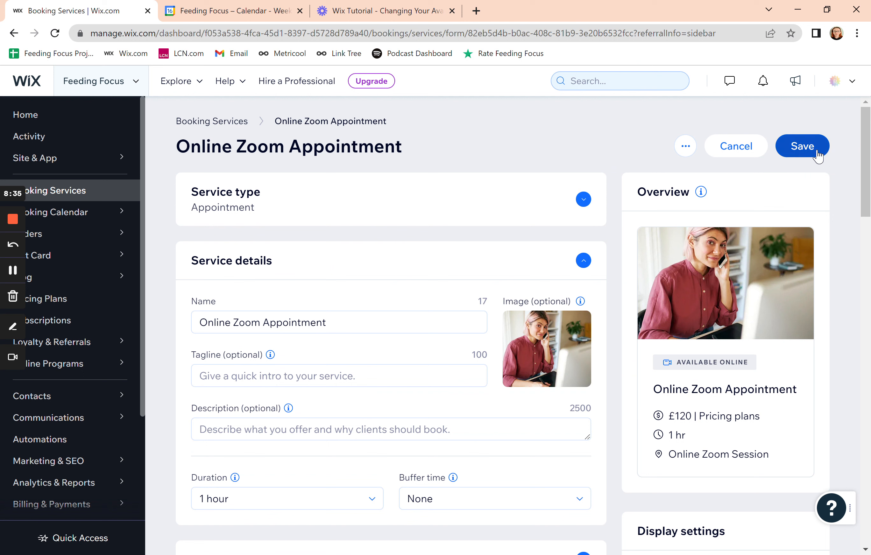
click(816, 151)
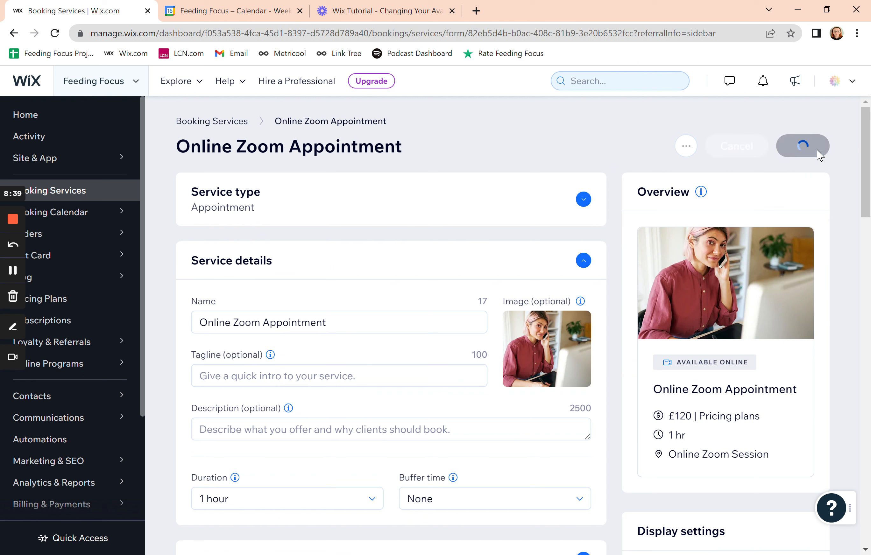